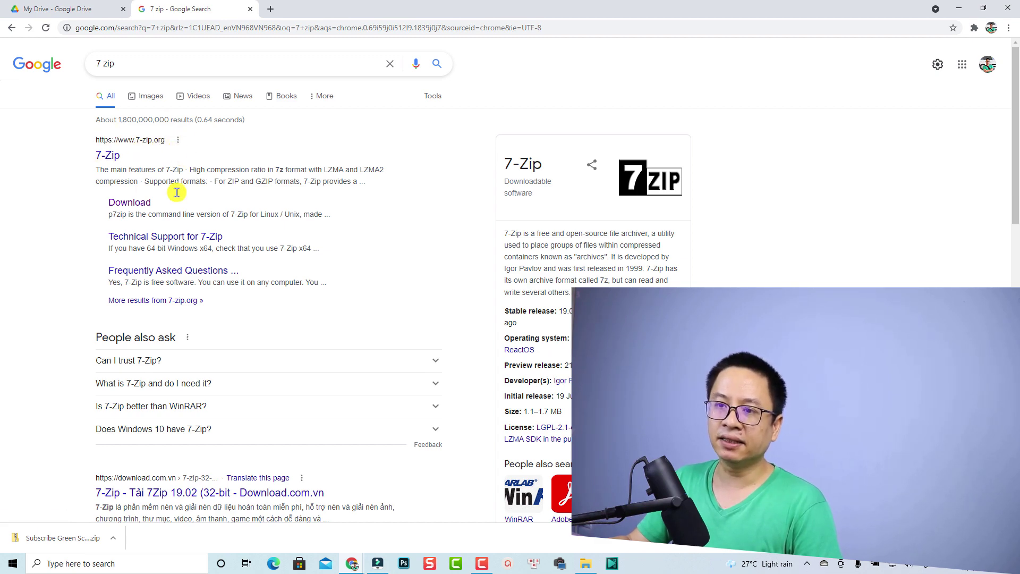
- Download the 7-Zip 19.00 .exe installer for 64-bit Windows x64 from the official 7-zip.org download page
{"action": "scroll", "coordinate": [176, 358], "scroll_direction": "down", "scroll_amount": 4}
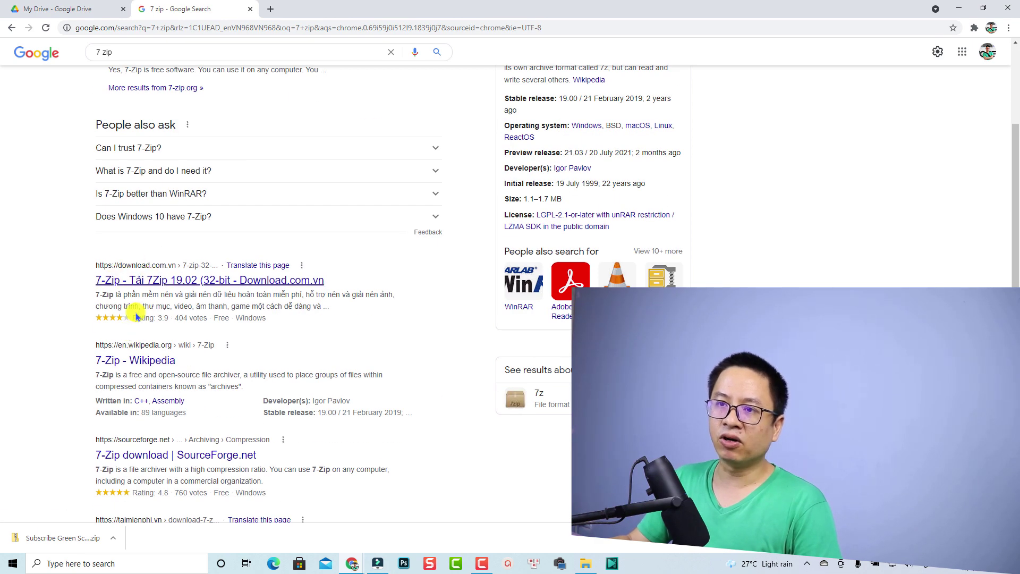
{"action": "scroll", "coordinate": [120, 364], "scroll_direction": "up", "scroll_amount": 4}
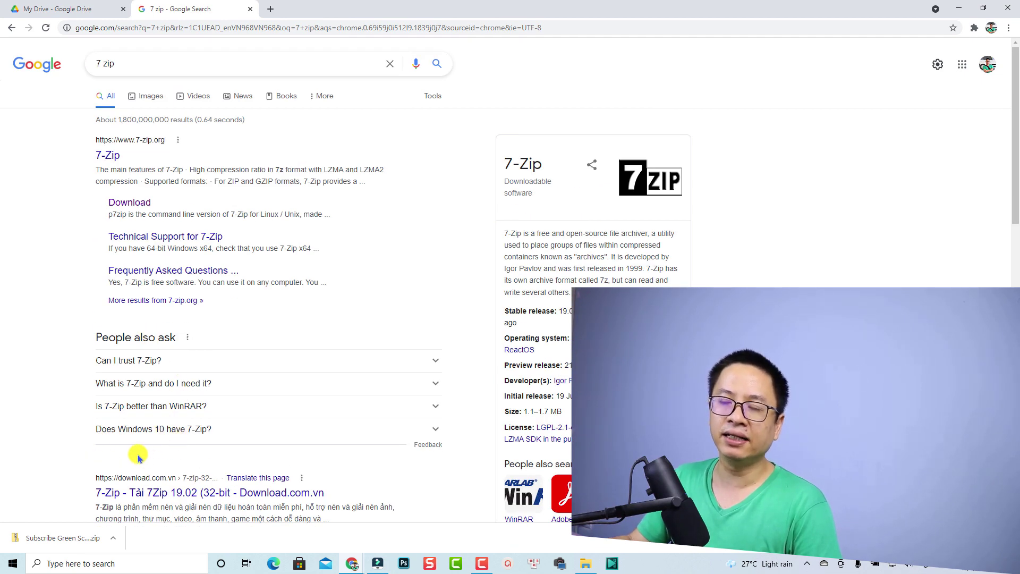
{"action": "left_click", "coordinate": [127, 203]}
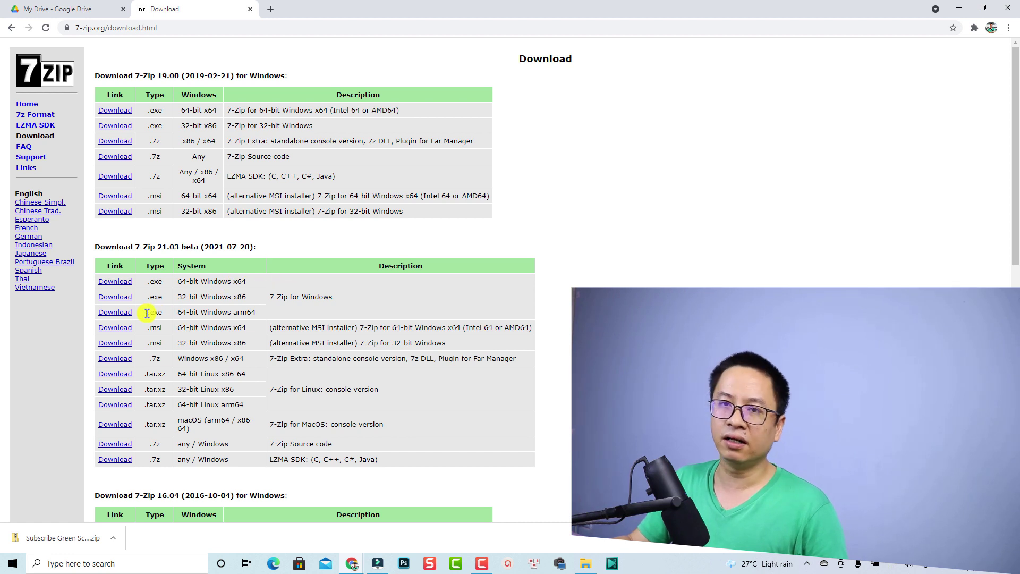
{"action": "left_click", "coordinate": [125, 111]}
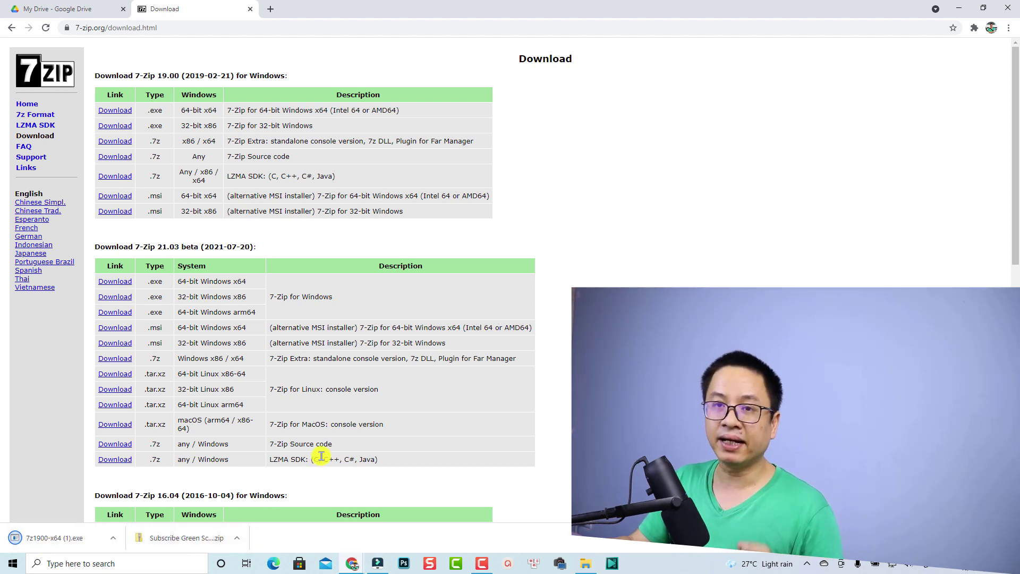
- In File Explorer, extract the downloaded Subscribe Green Screen zip with 7-Zip into a folder of the same name
{"action": "left_click", "coordinate": [580, 562]}
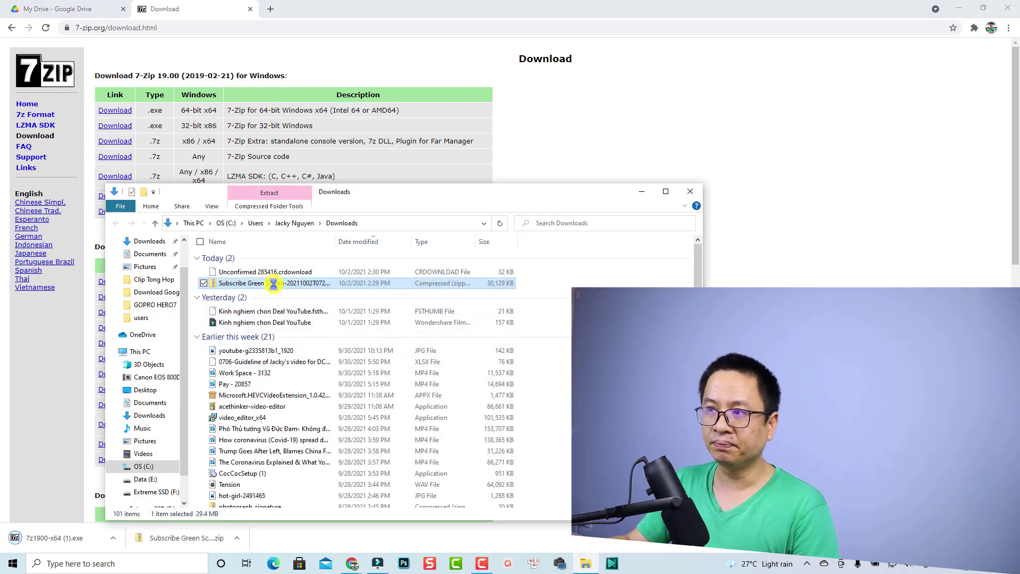
{"action": "right_click", "coordinate": [273, 283]}
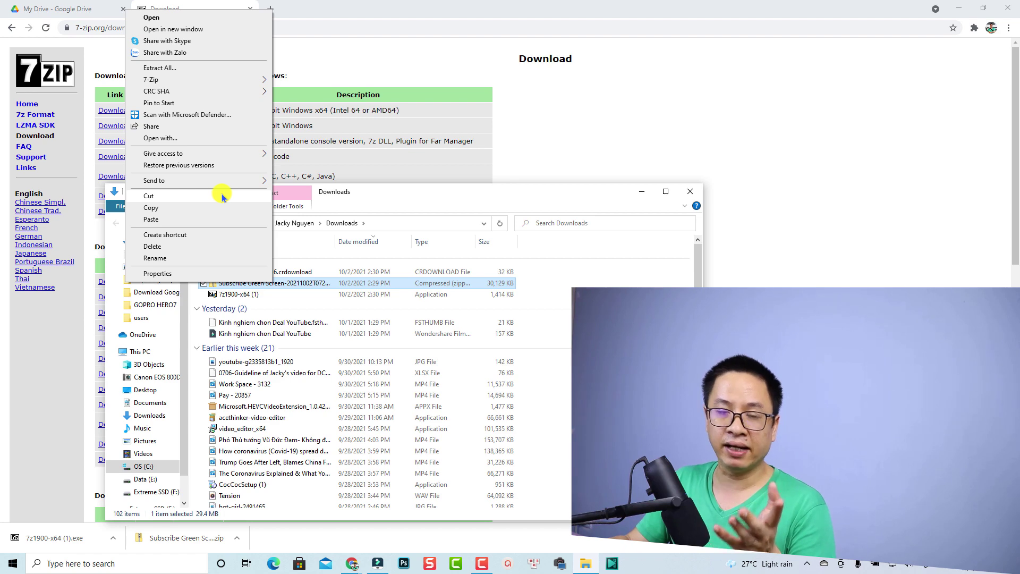
{"action": "mouse_move", "coordinate": [186, 81]}
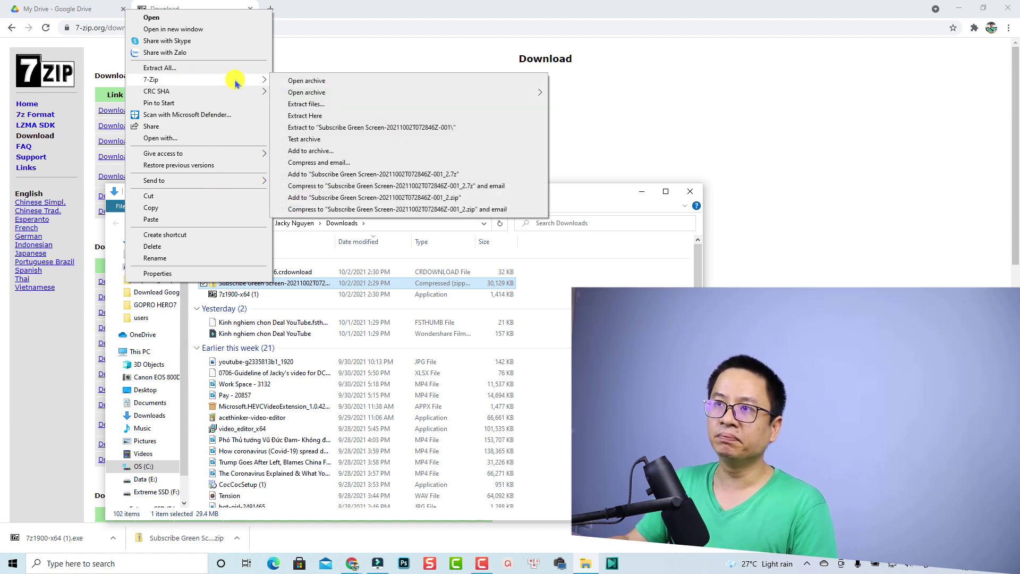
{"action": "left_click", "coordinate": [353, 128]}
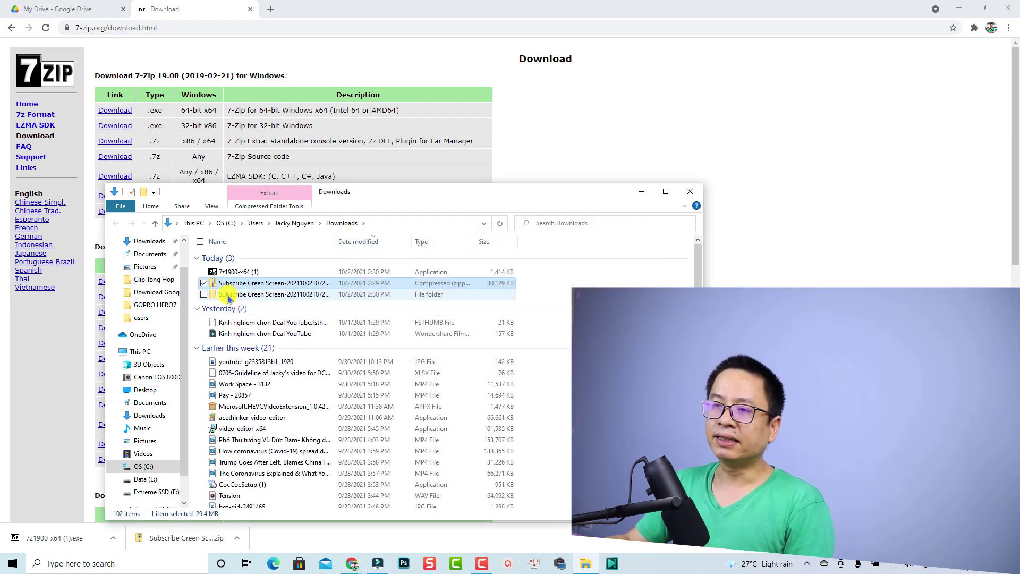
- Open the extracted folder and its Subscribe Green Screen subfolder to view the green screen clips
{"action": "left_click", "coordinate": [245, 296]}
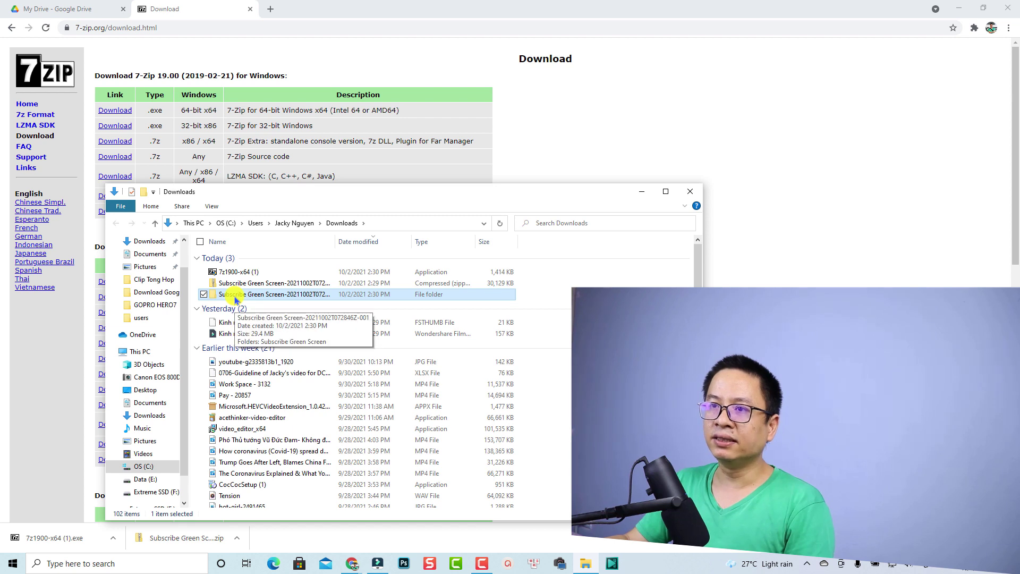
{"action": "double_click", "coordinate": [235, 296]}
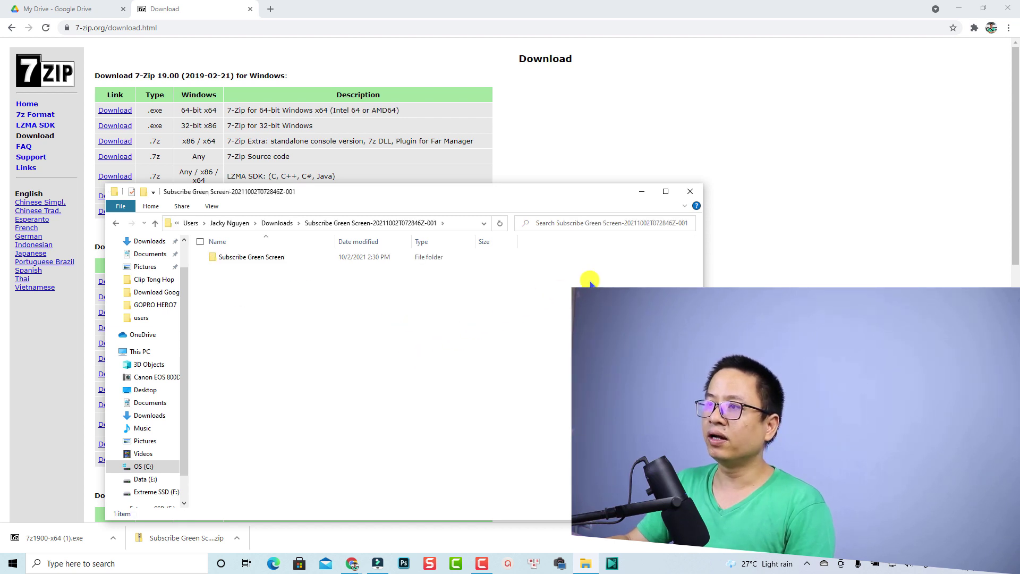
{"action": "double_click", "coordinate": [239, 259]}
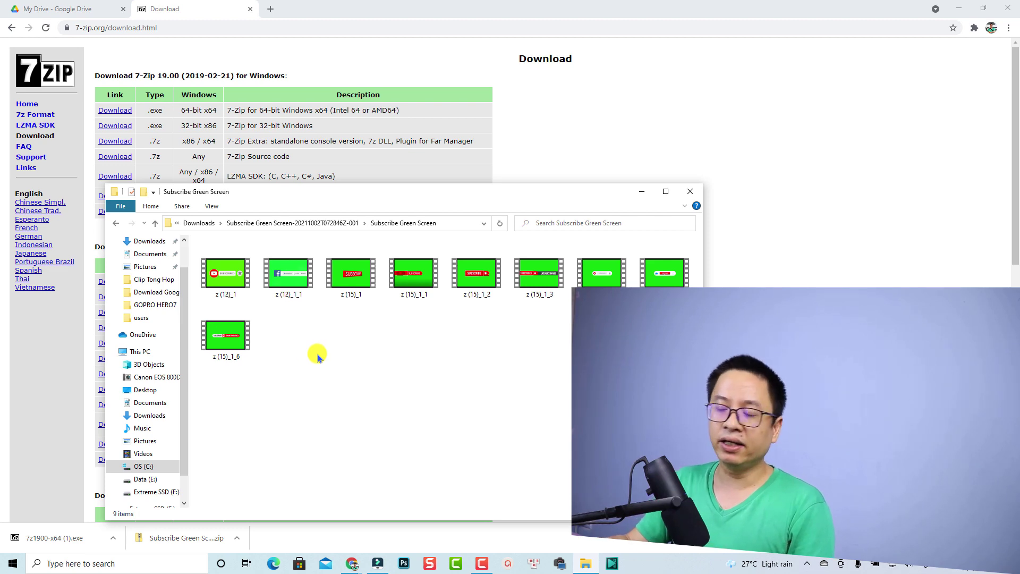
- Switch to Wondershare Filmora and start a new 16:9 (Widescreen) project, saving the current project as "test" in Downloads
{"action": "left_click", "coordinate": [377, 563]}
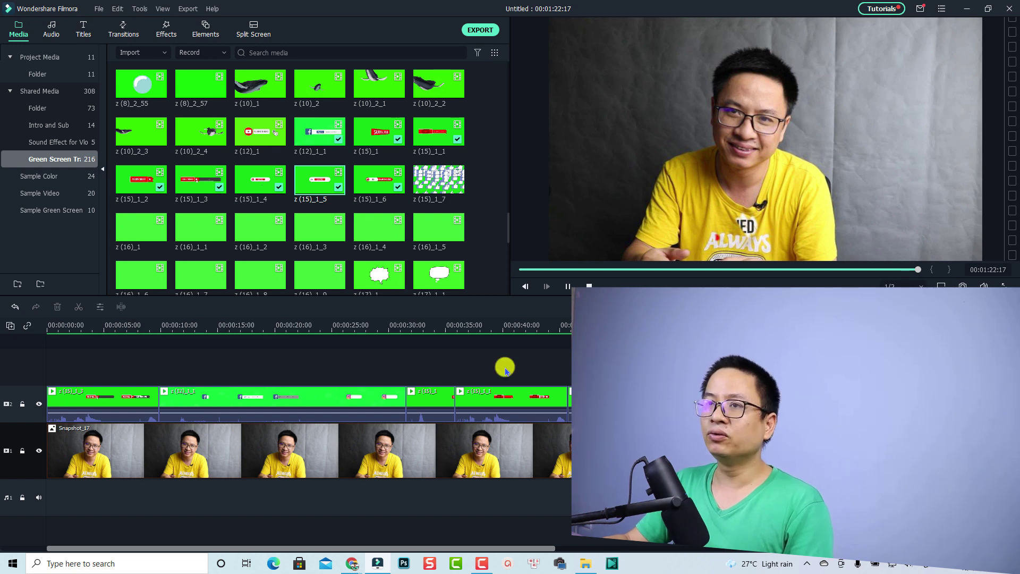
{"action": "left_click", "coordinate": [98, 10]}
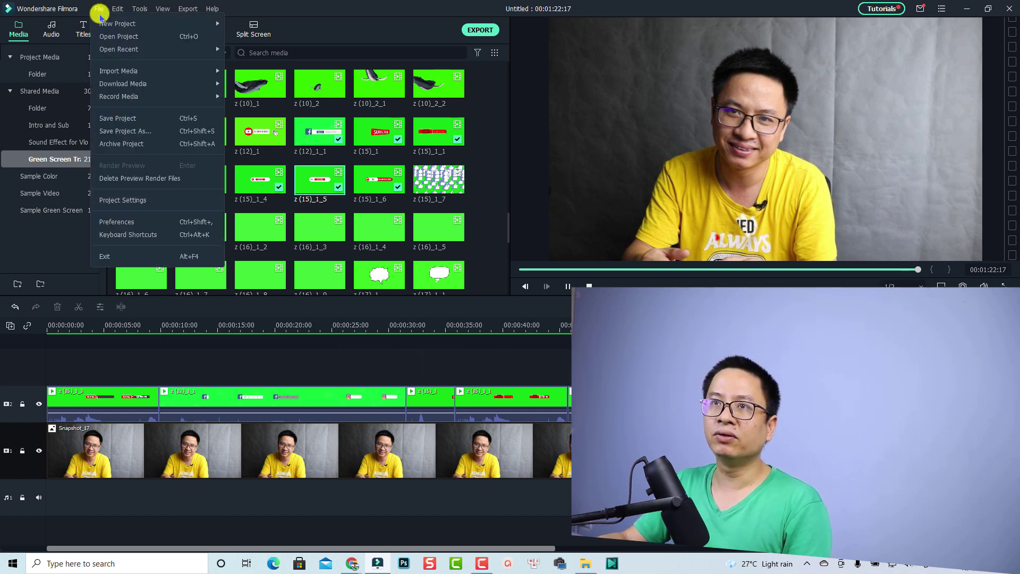
{"action": "mouse_move", "coordinate": [104, 24]}
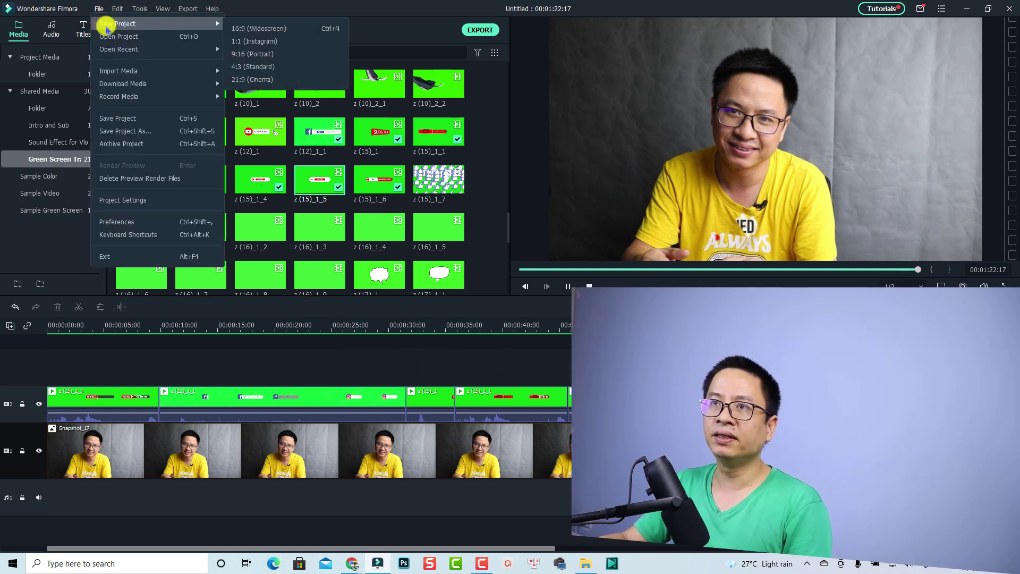
{"action": "left_click", "coordinate": [240, 29]}
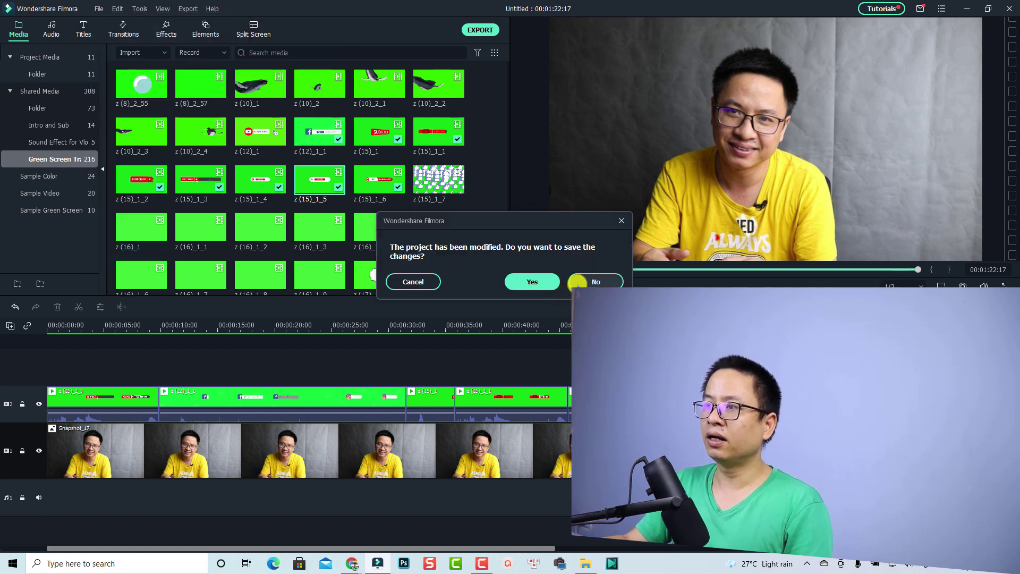
{"action": "left_click", "coordinate": [536, 287]}
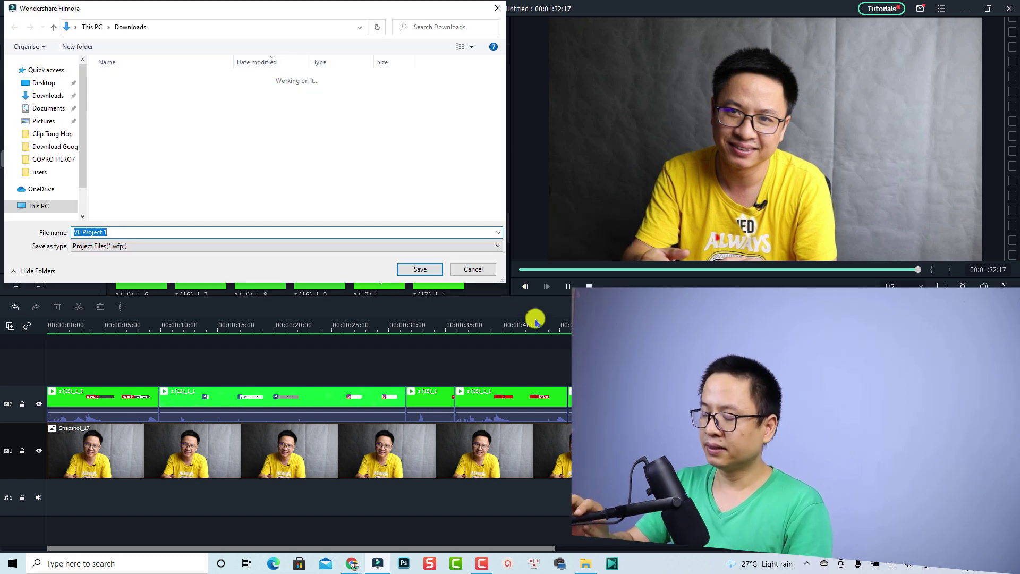
{"action": "type", "text": "test1"}
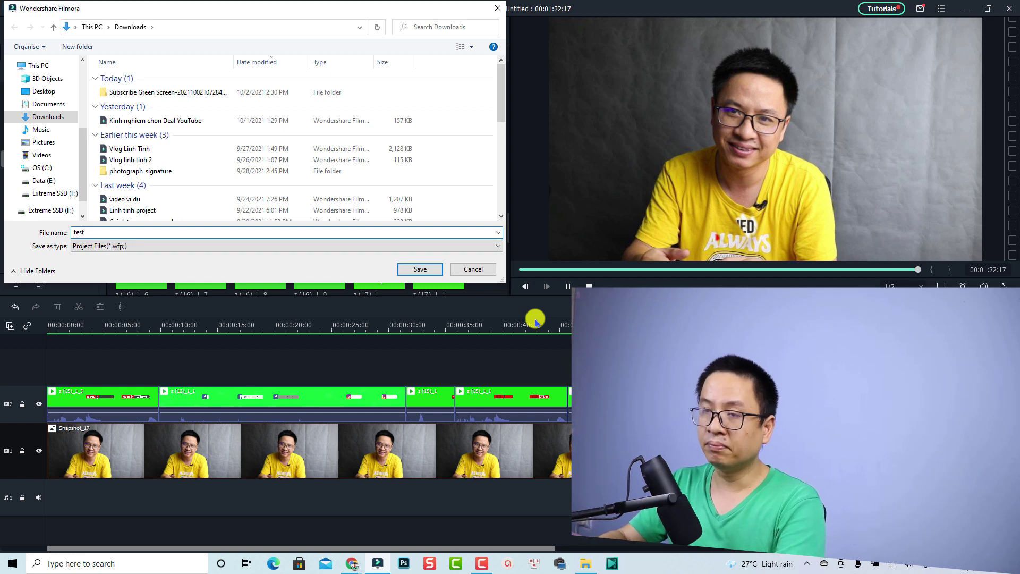
{"action": "left_click", "coordinate": [420, 270]}
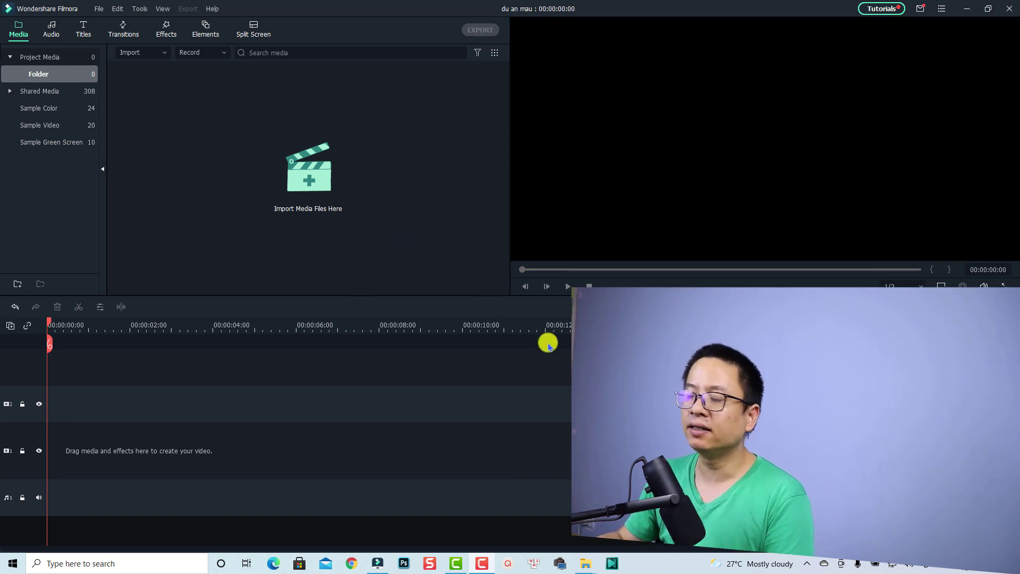
- Import all the clips from the Subscribe Green Screen folder into the new project's media folder
{"action": "mouse_move", "coordinate": [587, 563]}
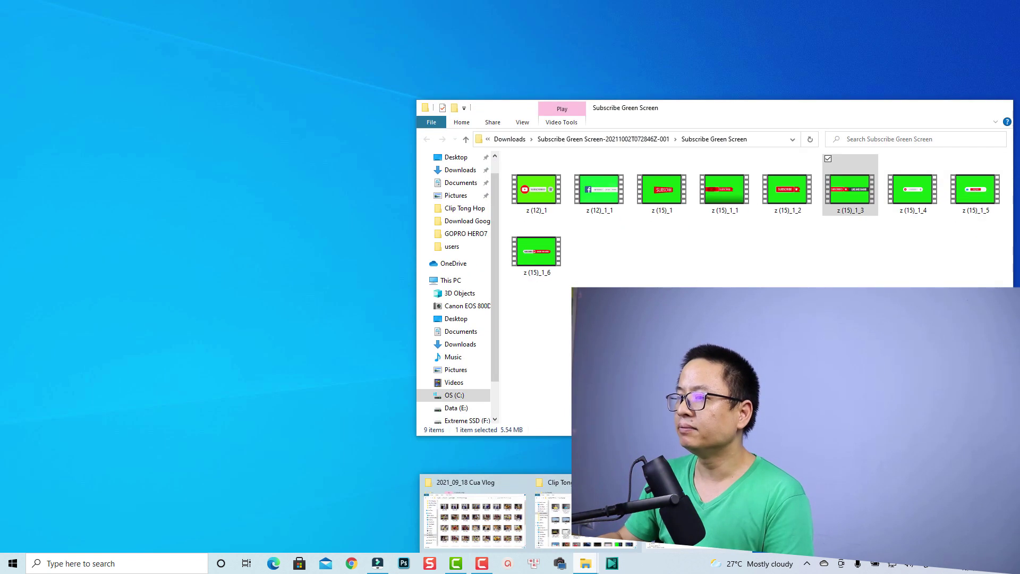
{"action": "left_click", "coordinate": [696, 510]}
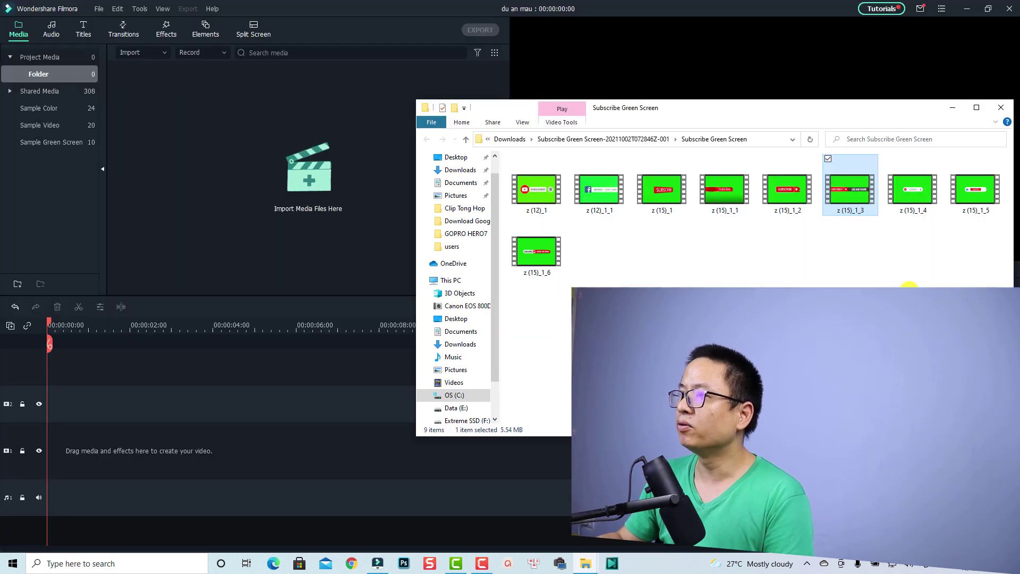
{"action": "left_click_drag", "start_coordinate": [984, 285], "coordinate": [285, 189]}
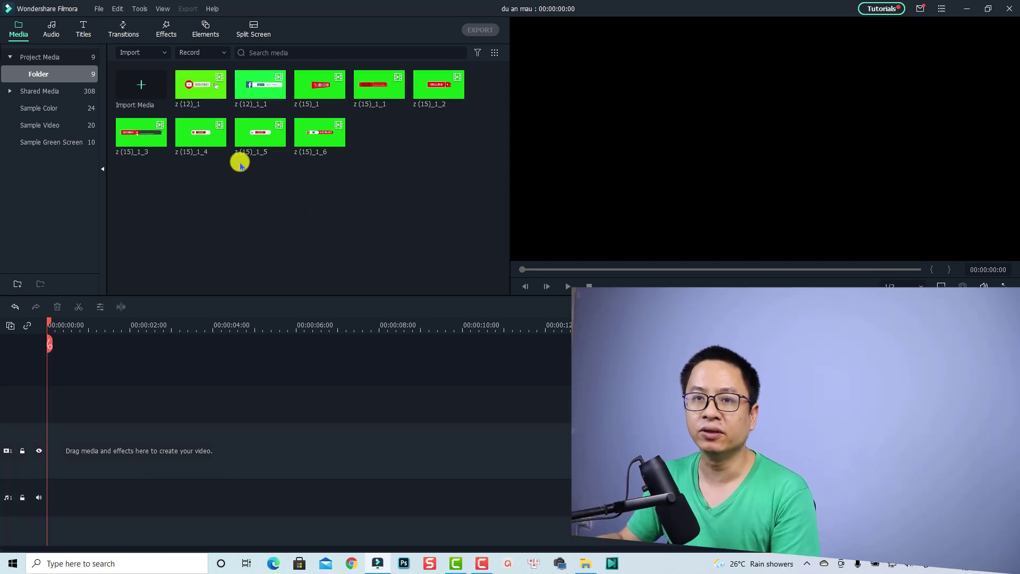
- Place the Islands and Beach sample videos on the first video track and the z (15)_1_3 green screen clip above them
{"action": "left_click", "coordinate": [39, 125]}
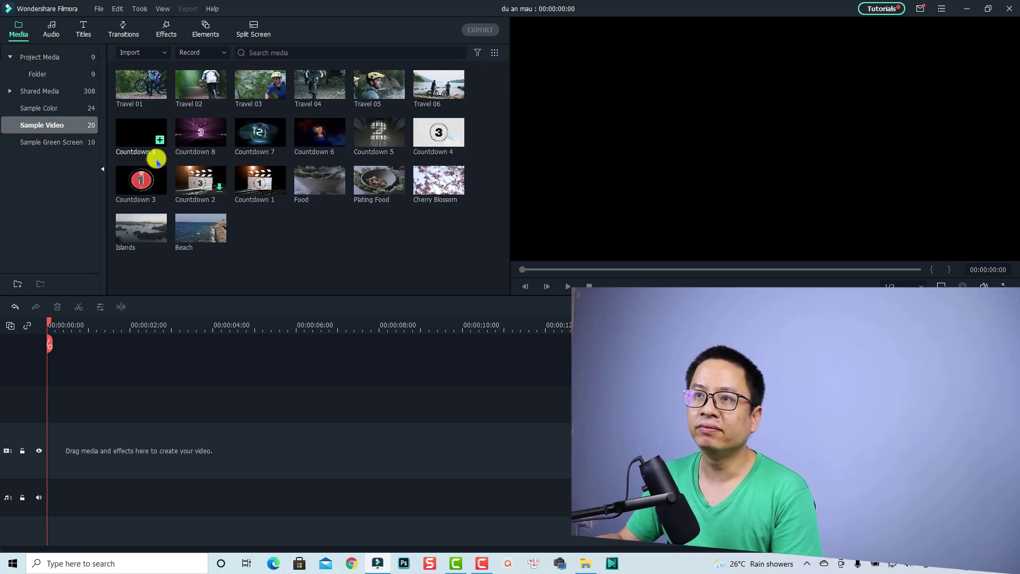
{"action": "left_click_drag", "start_coordinate": [238, 268], "coordinate": [100, 455]}
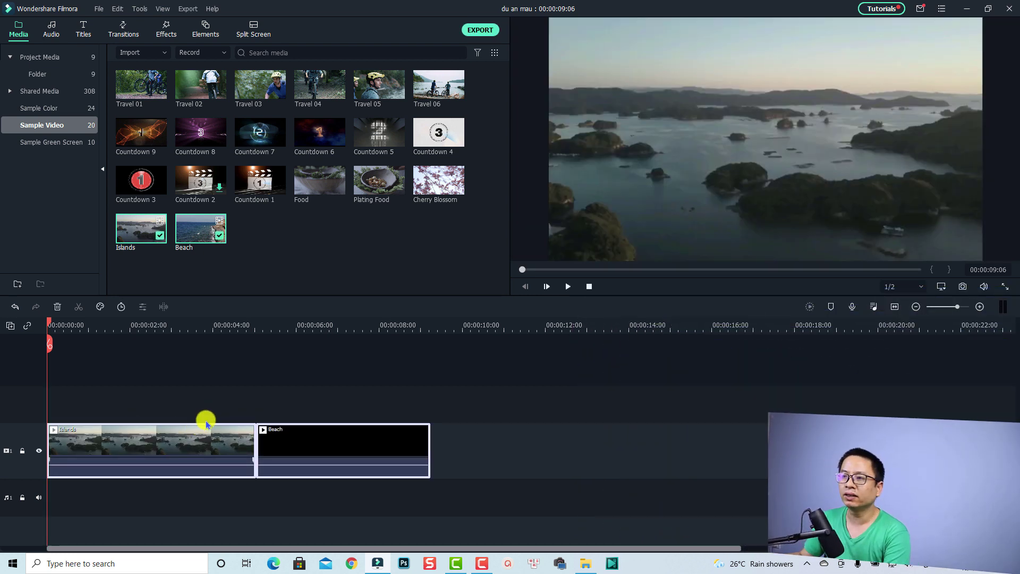
{"action": "left_click", "coordinate": [106, 329]}
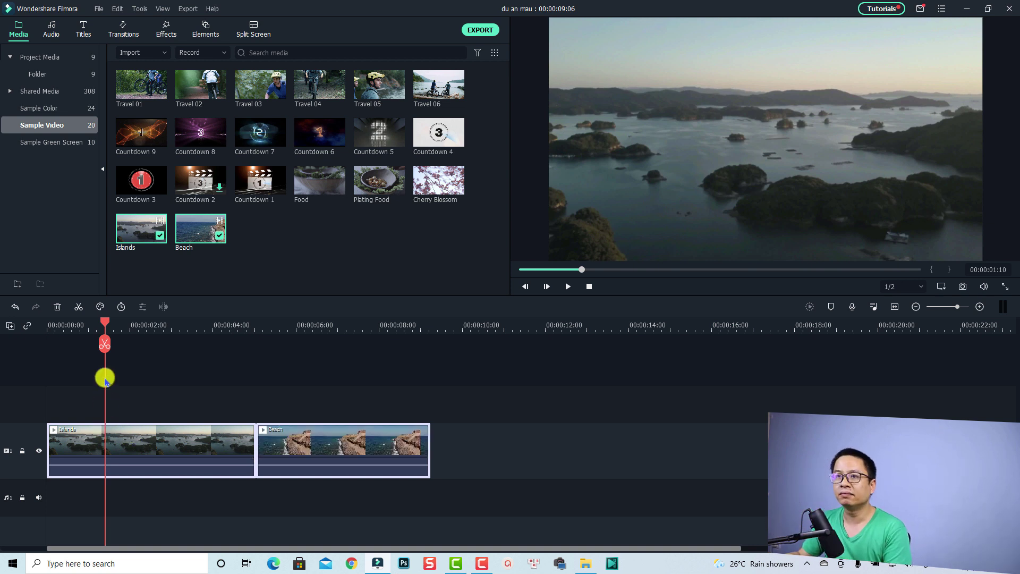
{"action": "left_click", "coordinate": [33, 74]}
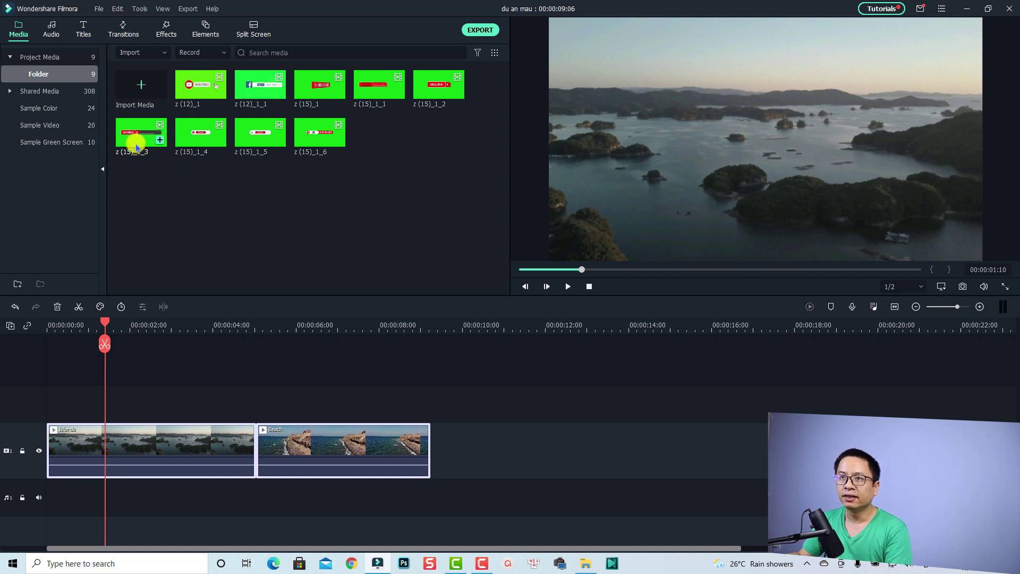
{"action": "left_click_drag", "start_coordinate": [136, 143], "coordinate": [118, 413]}
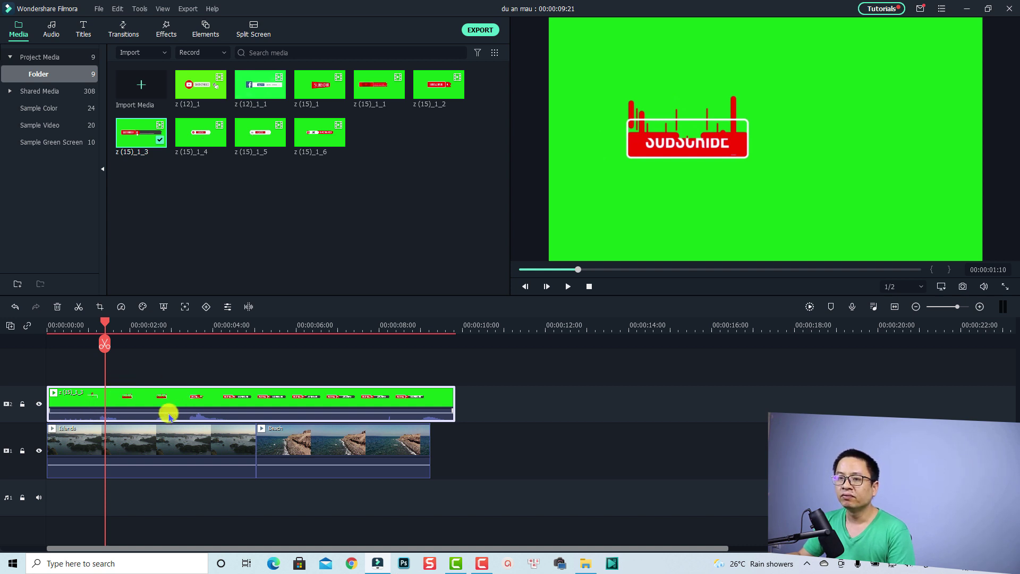
- Enable Chroma Key on the z (15)_1_3 clip and sample its green background as the key color
{"action": "double_click", "coordinate": [101, 404]}
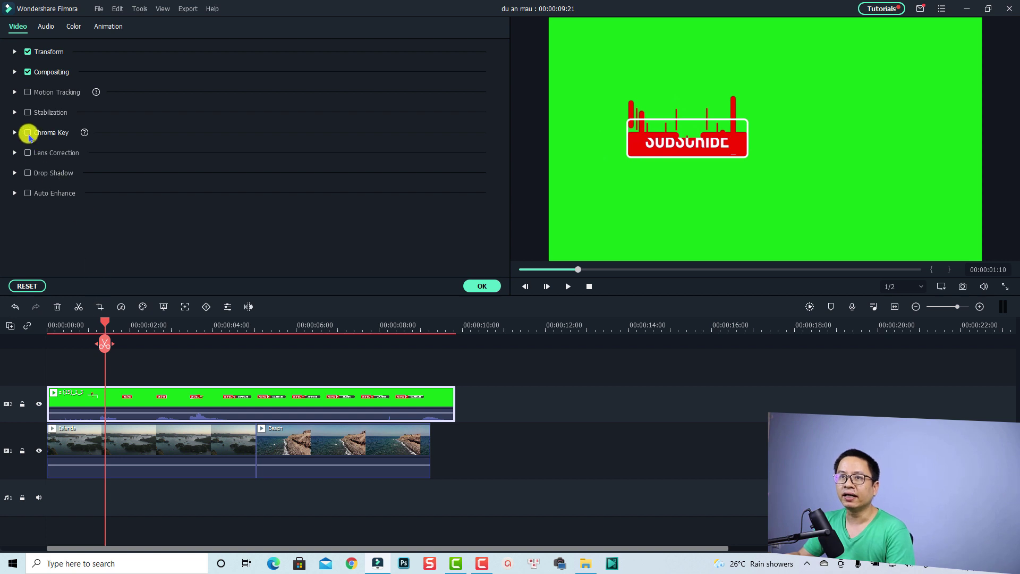
{"action": "left_click", "coordinate": [28, 133]}
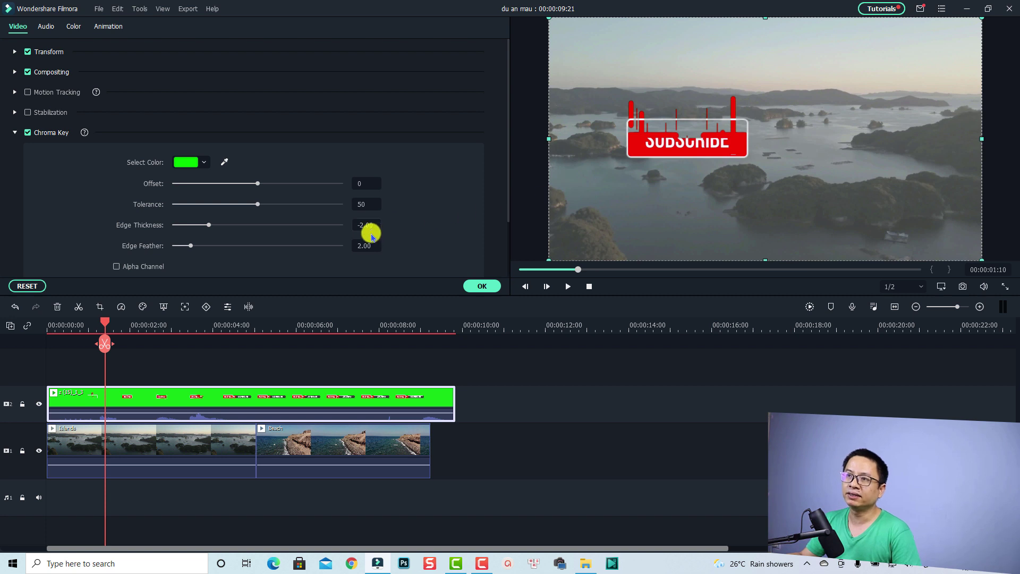
{"action": "left_click", "coordinate": [224, 162]}
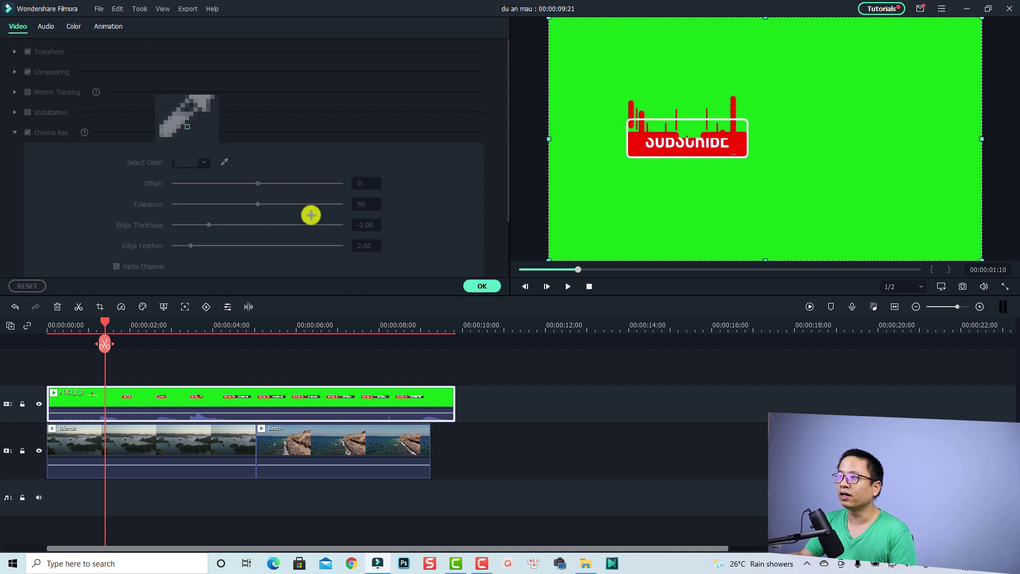
{"action": "left_click", "coordinate": [611, 165]}
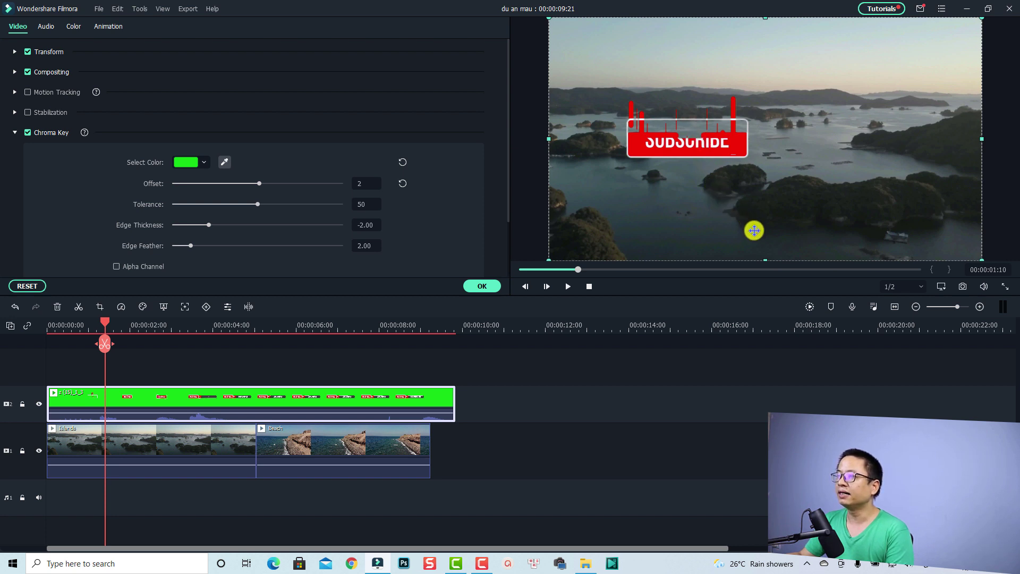
- Move the subscribe overlay to the lower middle of the frame, scale it down slightly and apply the clip settings
{"action": "left_click_drag", "start_coordinate": [704, 139], "coordinate": [758, 210]}
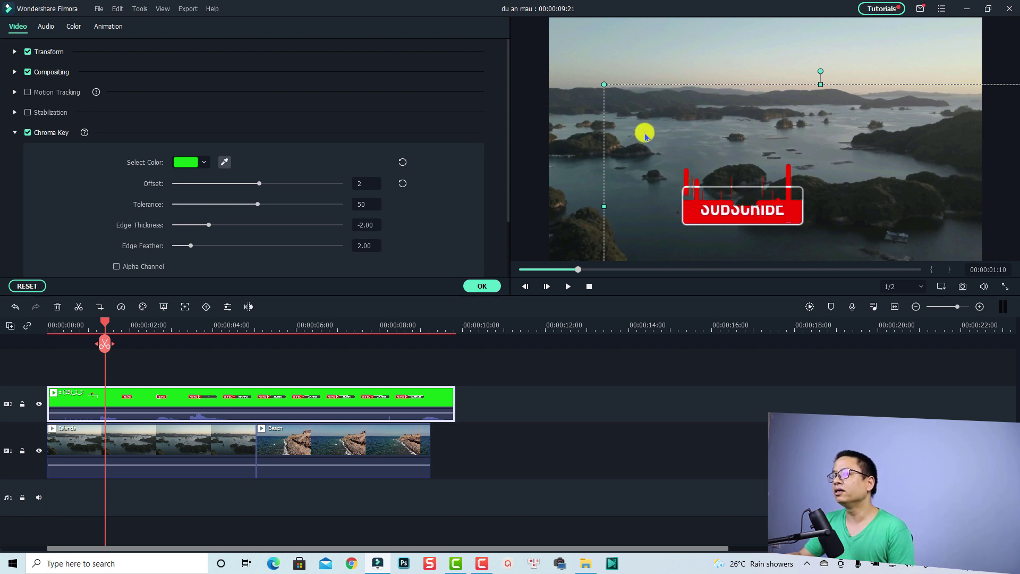
{"action": "left_click_drag", "start_coordinate": [605, 85], "coordinate": [636, 116]}
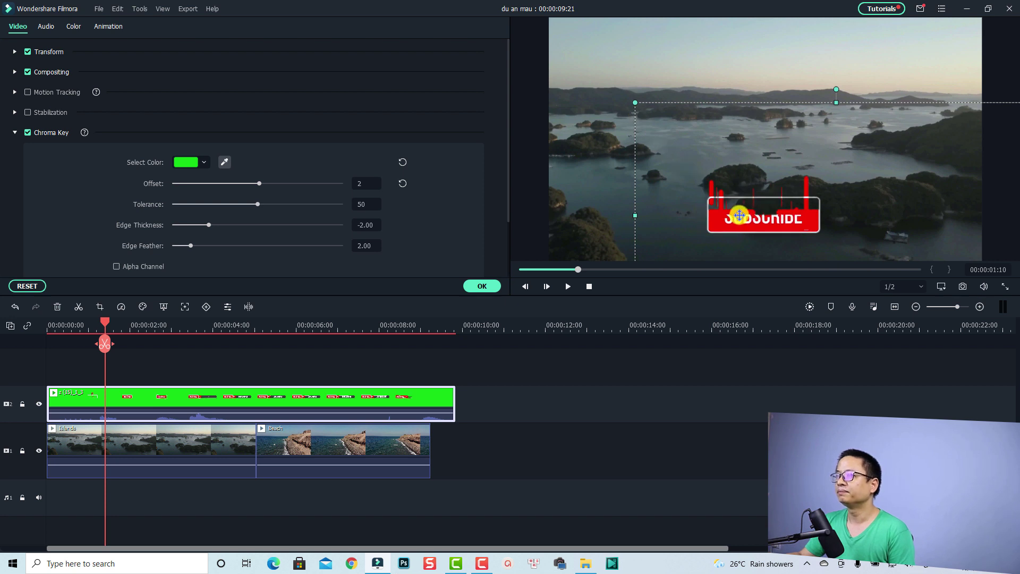
{"action": "left_click_drag", "start_coordinate": [738, 215], "coordinate": [727, 216]}
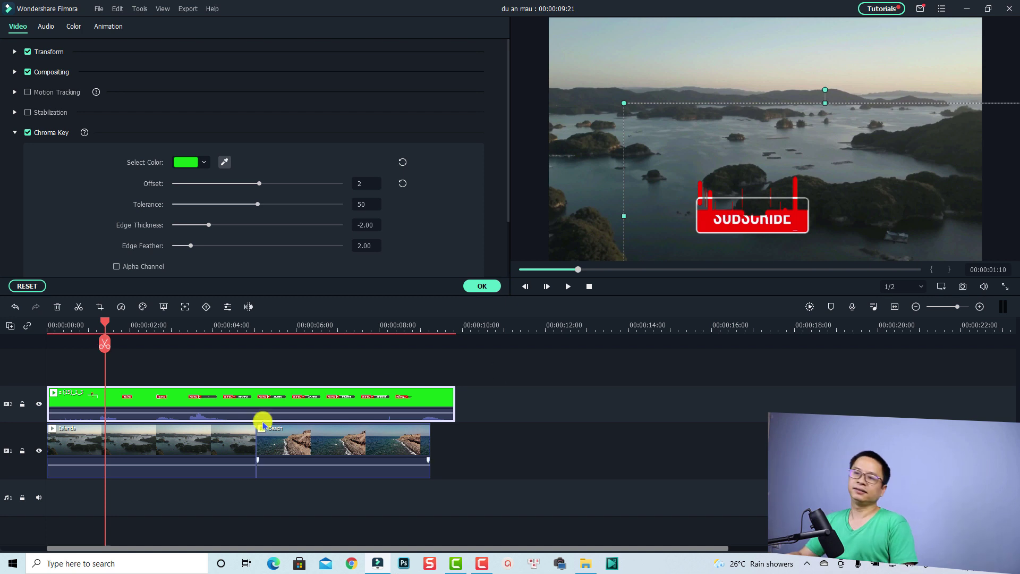
{"action": "left_click", "coordinate": [220, 359]}
{"action": "left_click", "coordinate": [471, 283]}
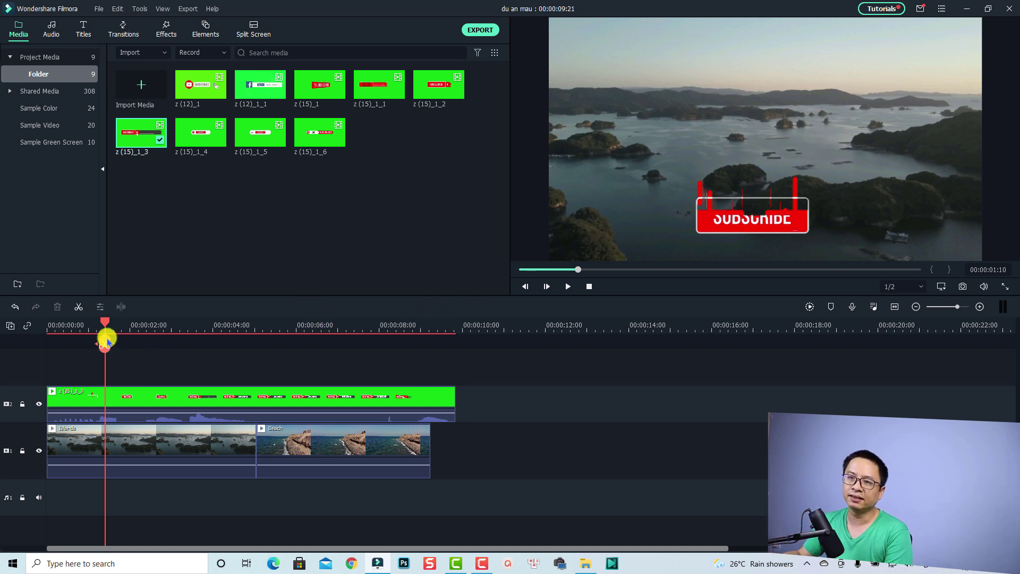
- Play the timeline from the start and check the subscribe overlay over the Islands and Beach clips, including near the end
{"action": "left_click", "coordinate": [53, 329]}
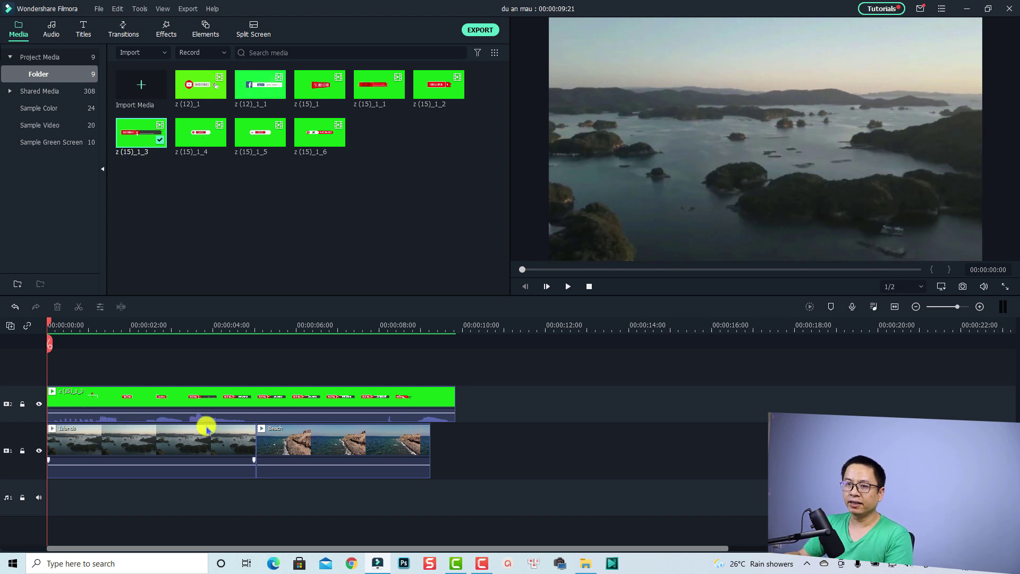
{"action": "left_click", "coordinate": [147, 497]}
{"action": "key", "text": "space"}
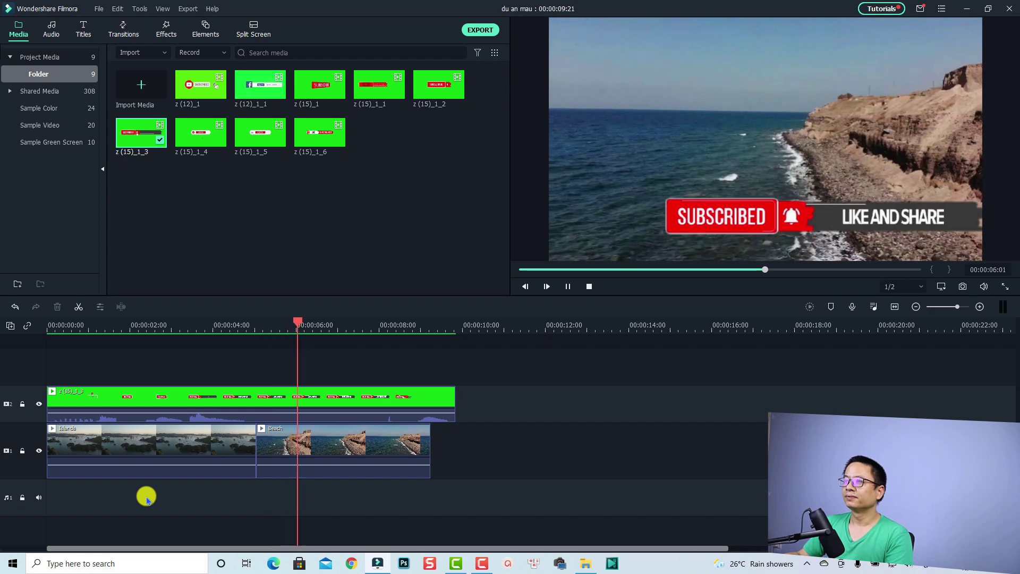
{"action": "key", "text": "space"}
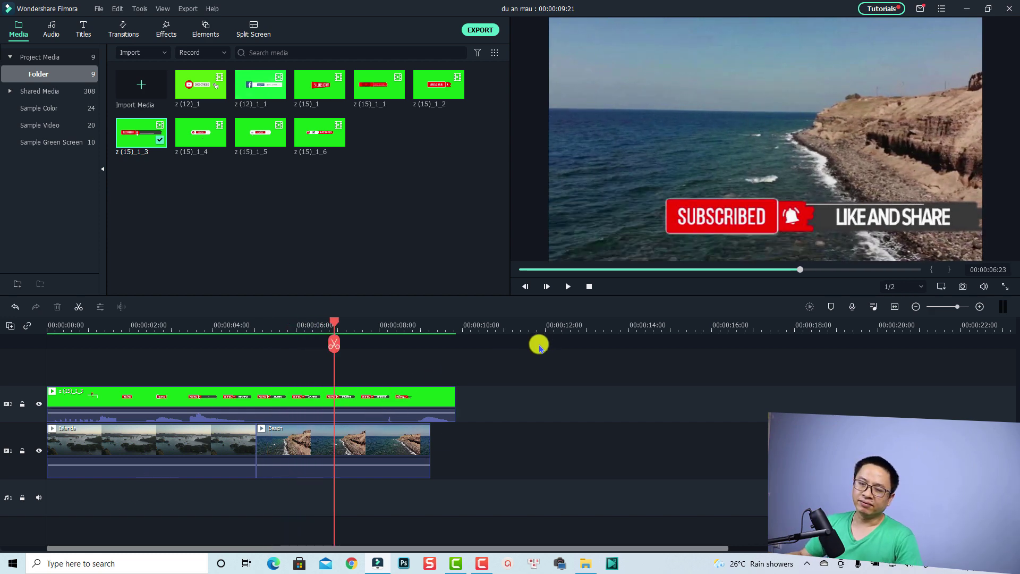
{"action": "left_click", "coordinate": [414, 328]}
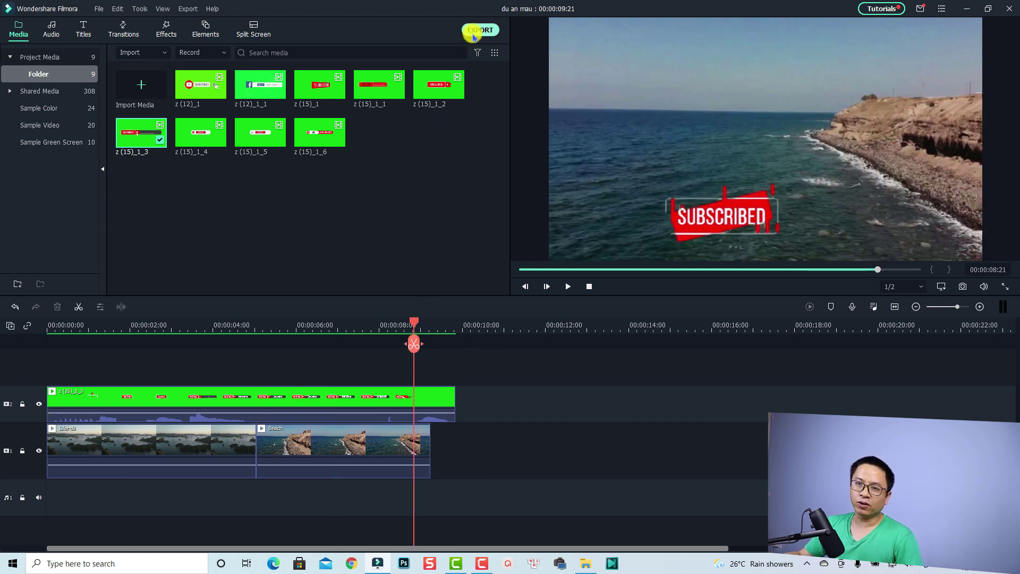
- Bring up the detailed settings for a local MP4 export and choose a video bit rate of 20000 kbps
{"action": "left_click", "coordinate": [474, 33]}
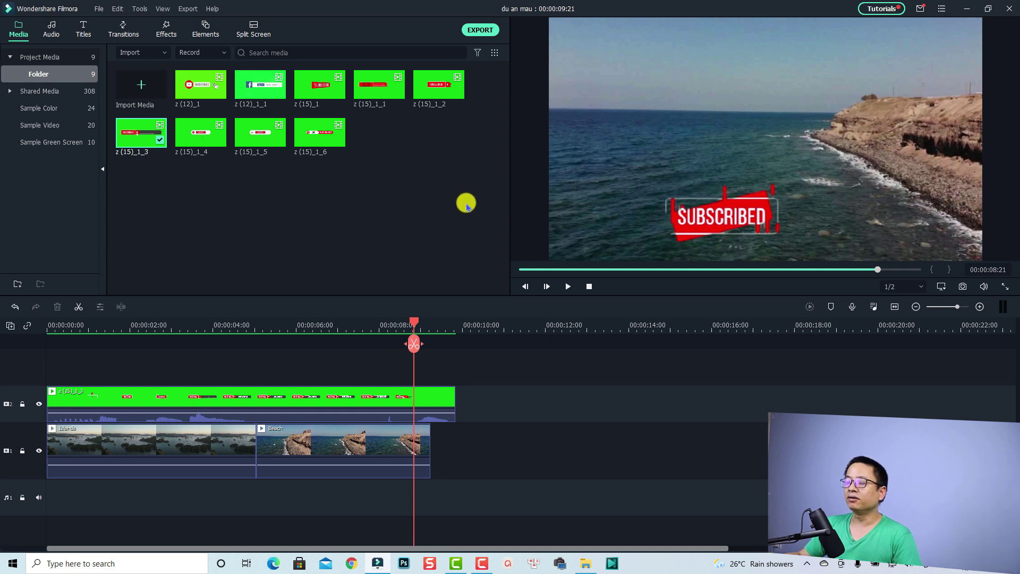
{"action": "key", "text": "ctrl+e"}
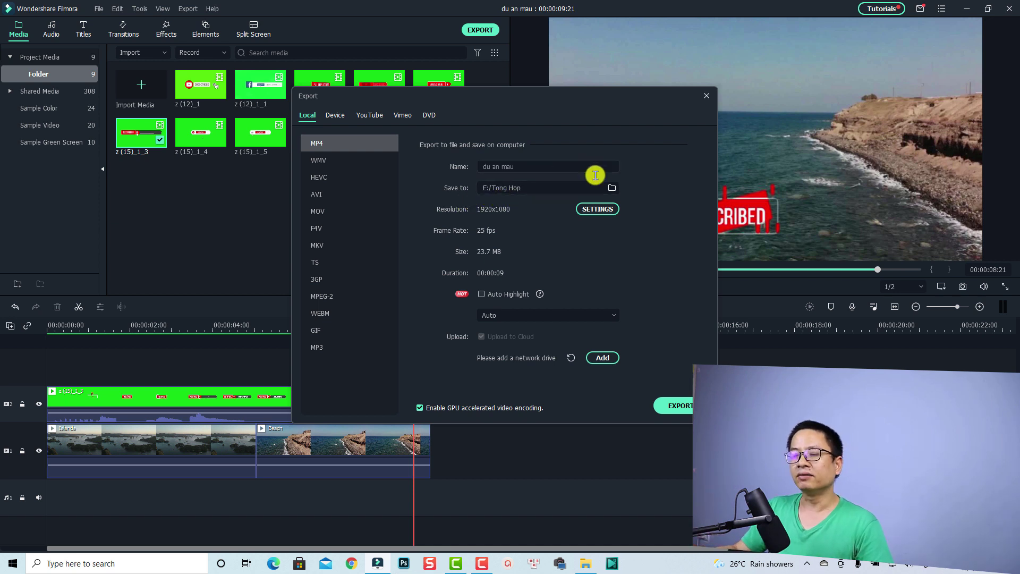
{"action": "left_click", "coordinate": [598, 209]}
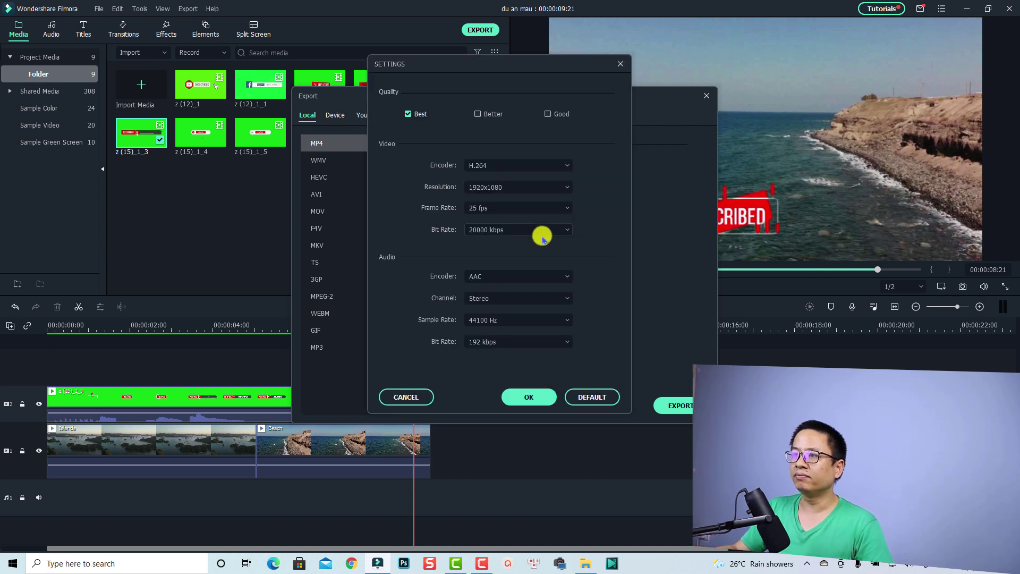
{"action": "left_click", "coordinate": [486, 230]}
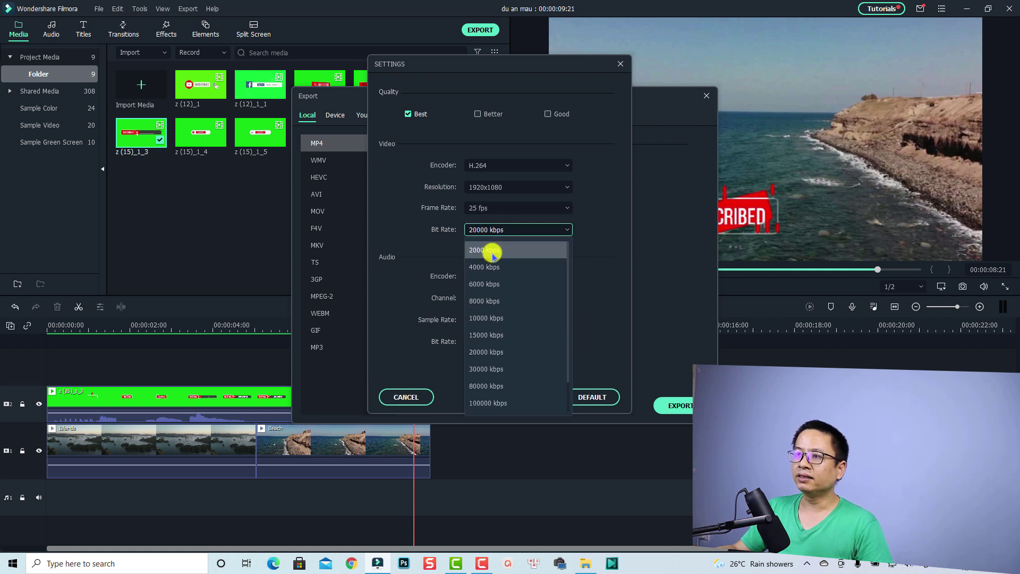
{"action": "left_click", "coordinate": [478, 351]}
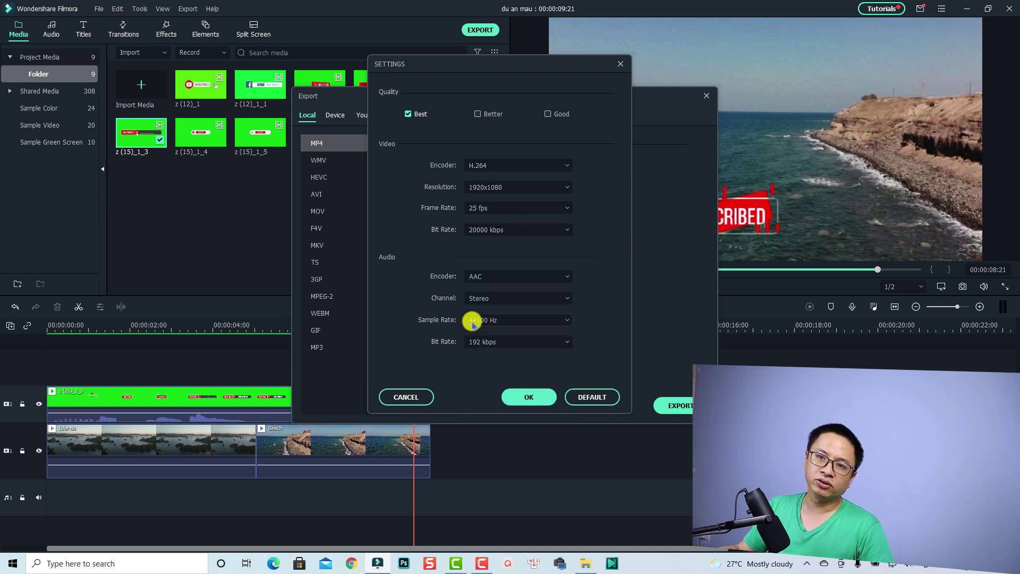
- Set the export frame rate to 24 fps, accept the settings and start exporting the video
{"action": "left_click", "coordinate": [489, 209]}
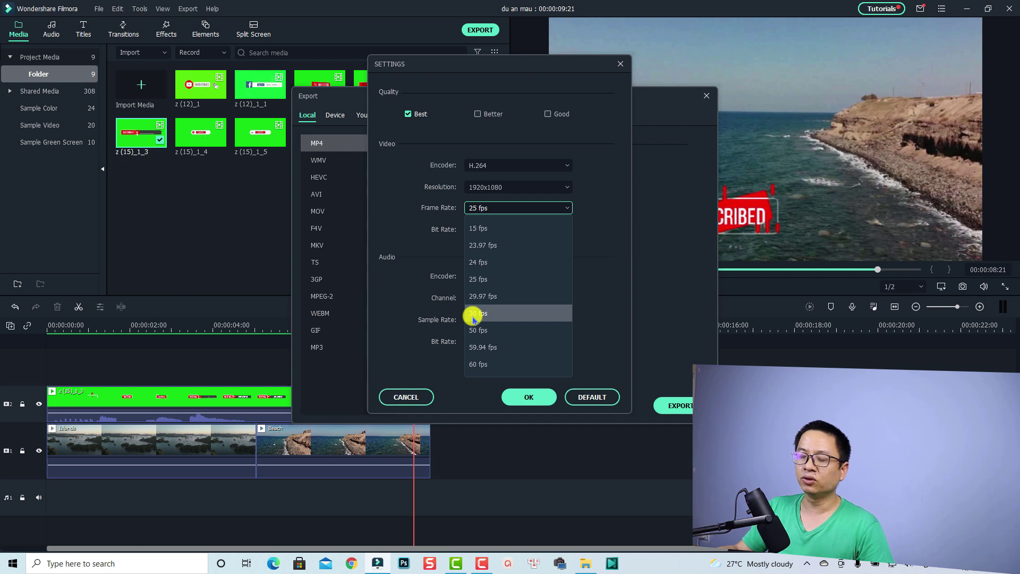
{"action": "left_click", "coordinate": [478, 262]}
{"action": "left_click", "coordinate": [526, 396]}
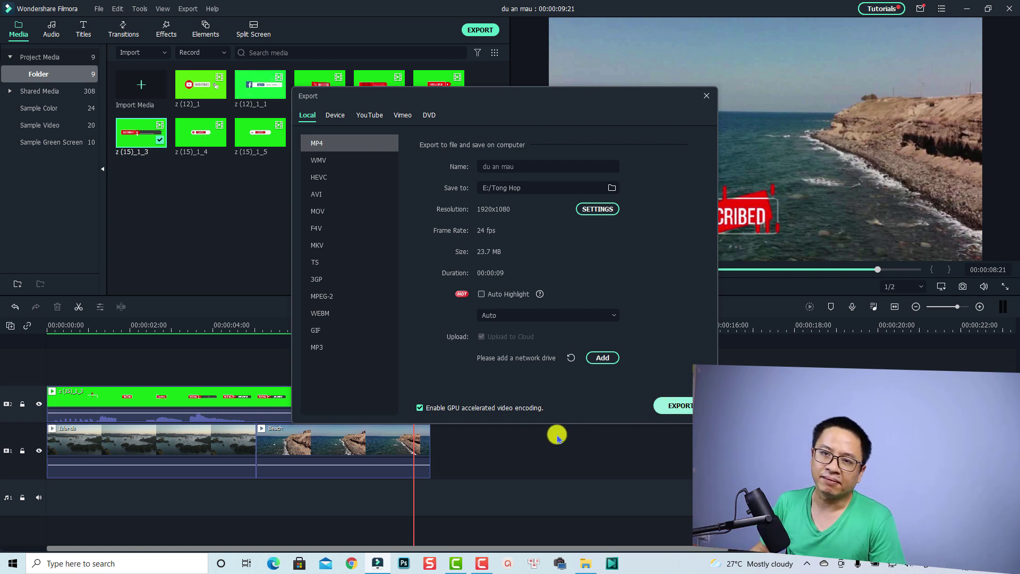
{"action": "key", "text": "Escape"}
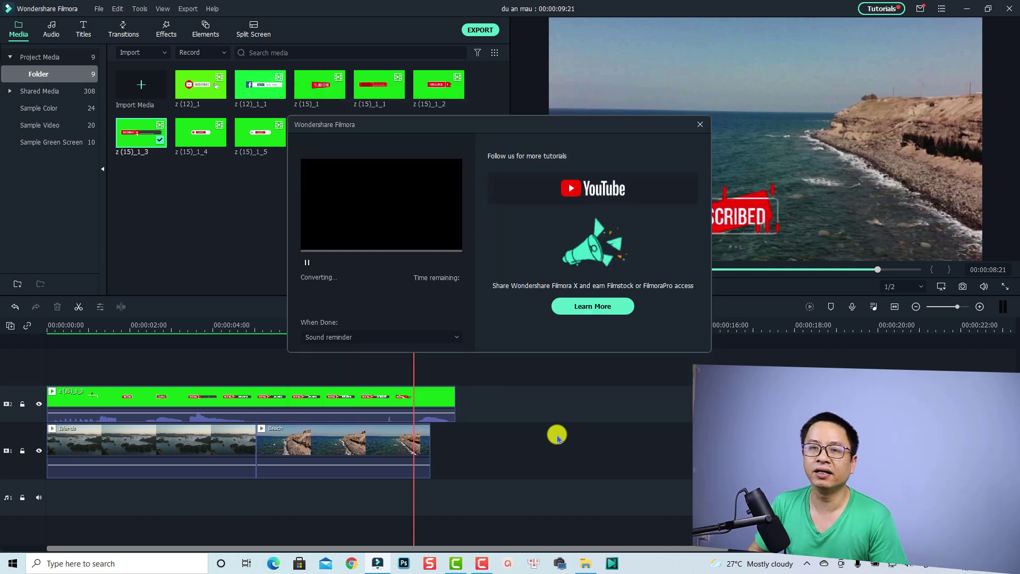